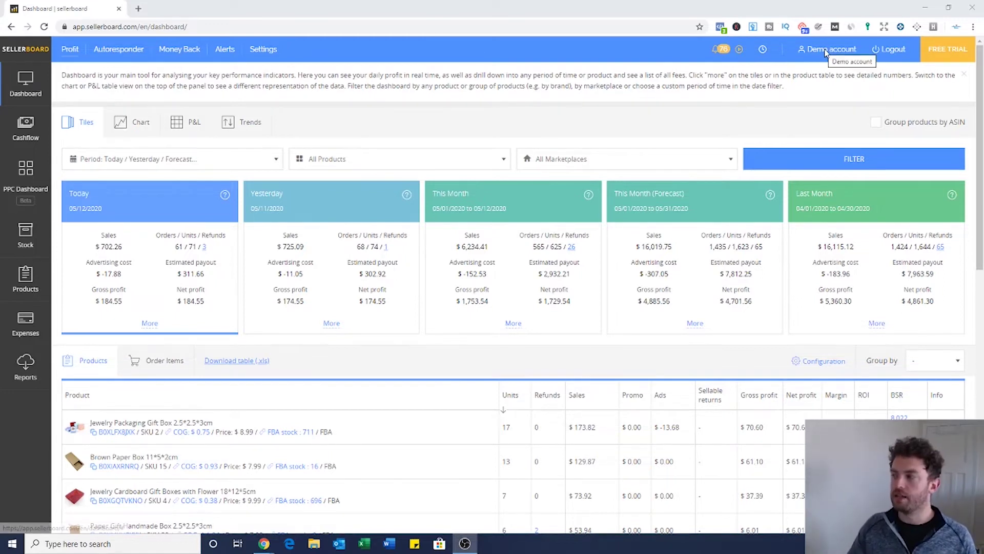
Switch the dashboard from Tiles to the P&L table for the last 12 months
left_click(184, 127)
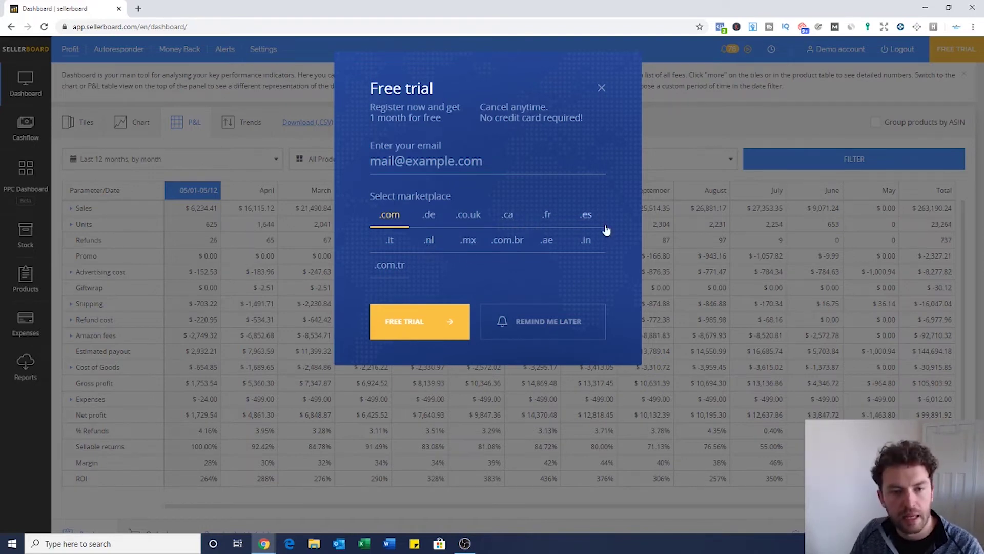
Close the Free trial popup covering the P&L table
left_click(601, 93)
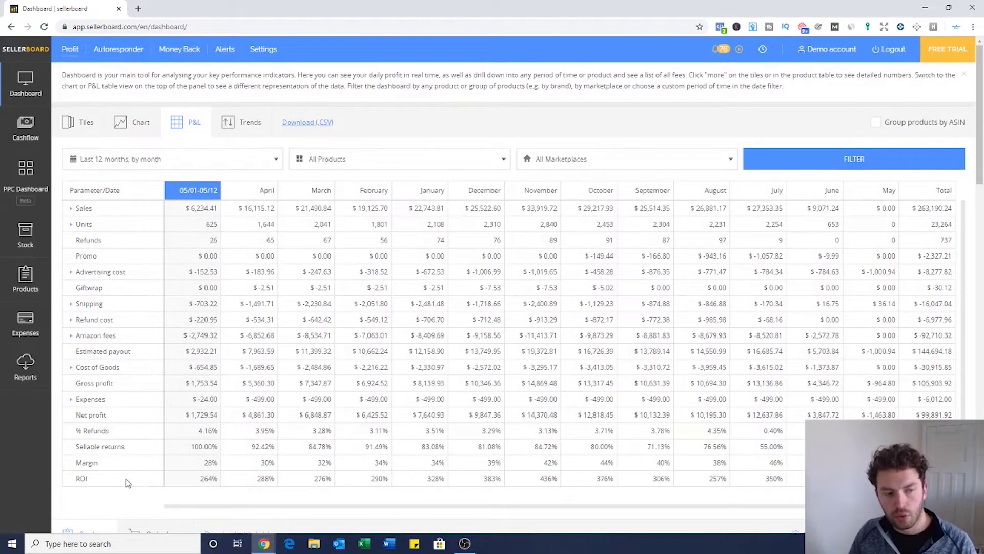
mouse_move(119, 414)
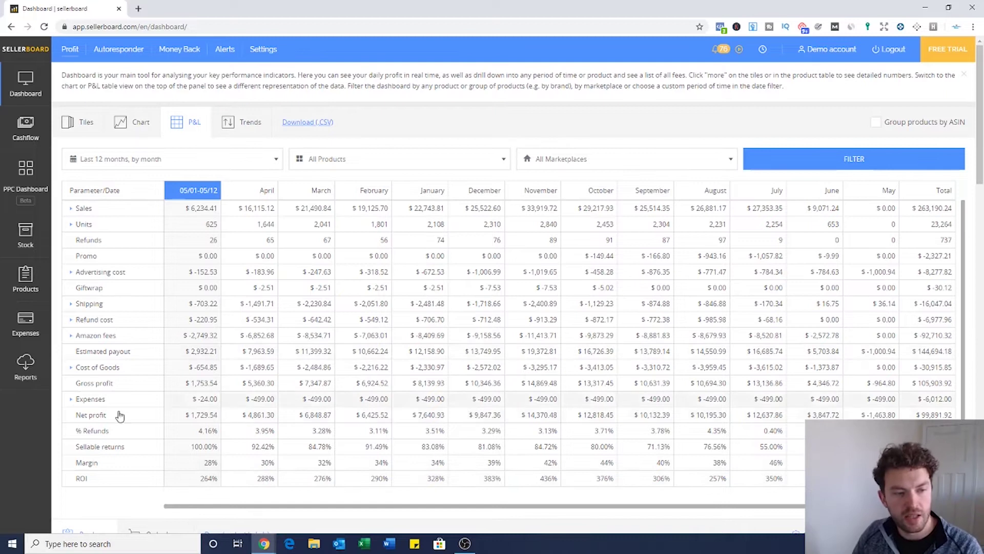
left_click(74, 398)
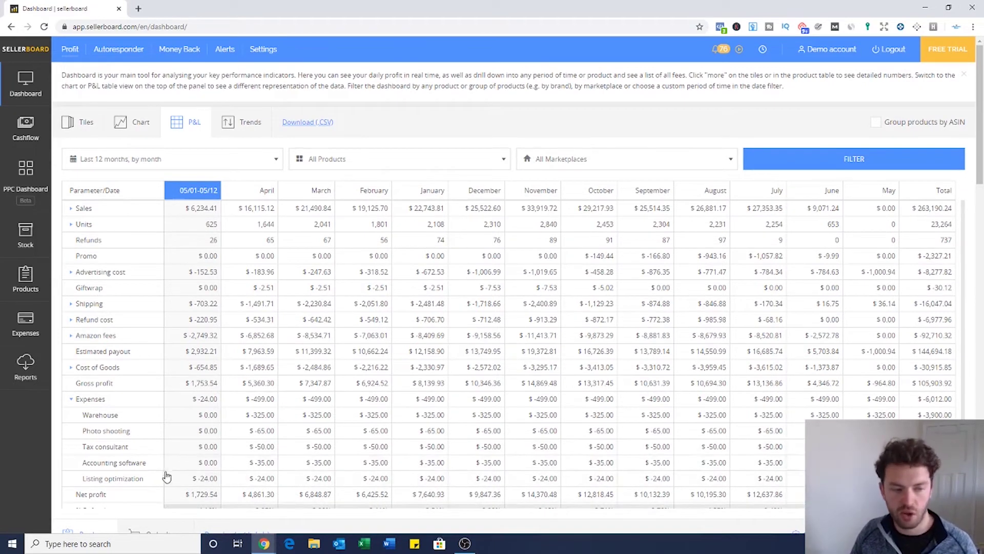
left_click(91, 400)
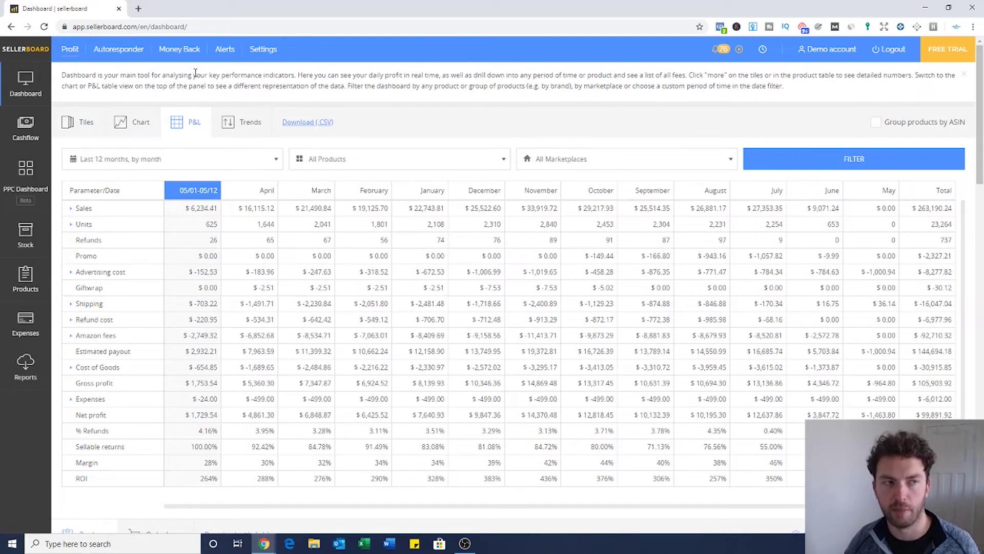
Open the Money Back report to view Lost & Damaged inventory reimbursements
left_click(179, 51)
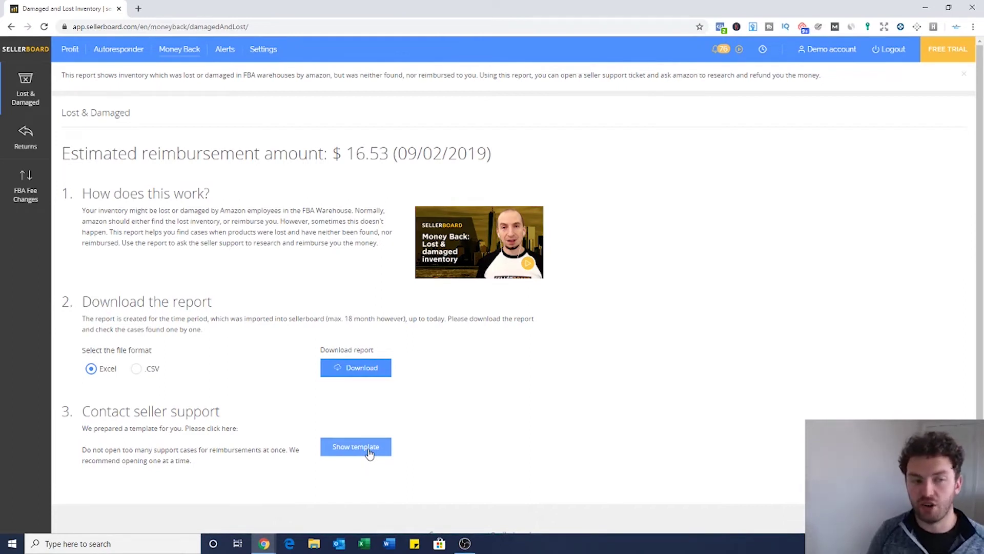
Go back to the Profit dashboard from the top navigation bar
left_click(69, 49)
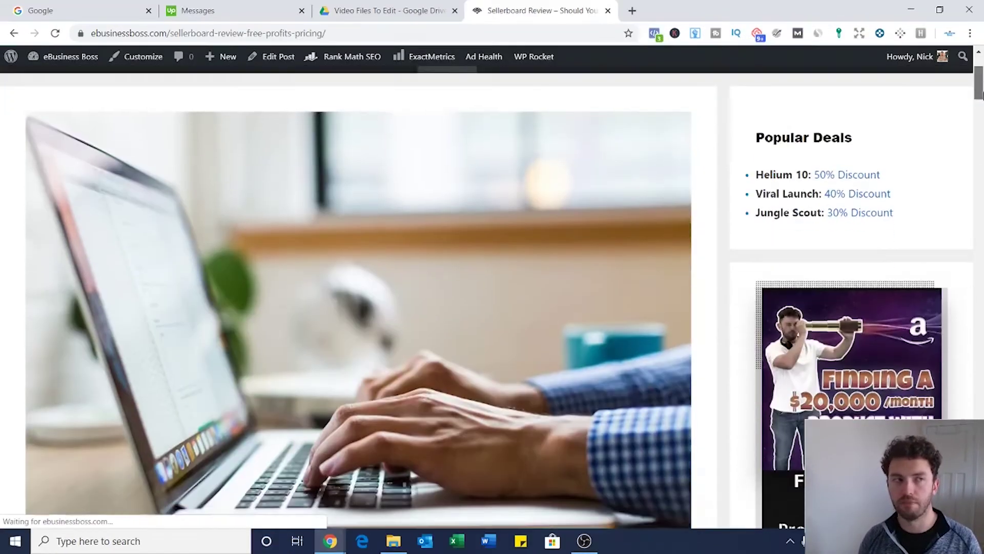
scroll(358, 308, "down", 5)
scroll(358, 307, "down", 4)
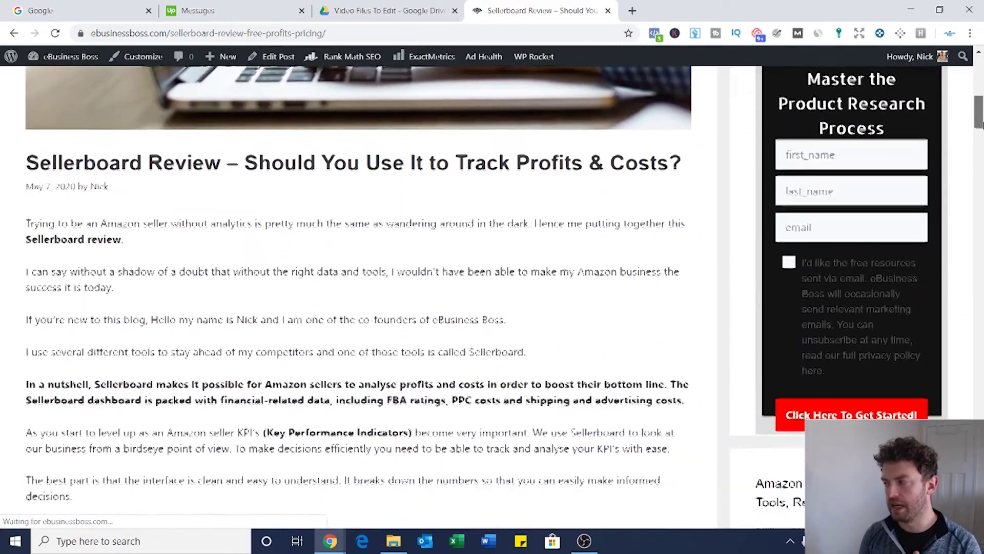
scroll(359, 308, "down", 3)
scroll(359, 307, "down", 4)
scroll(358, 308, "down", 5)
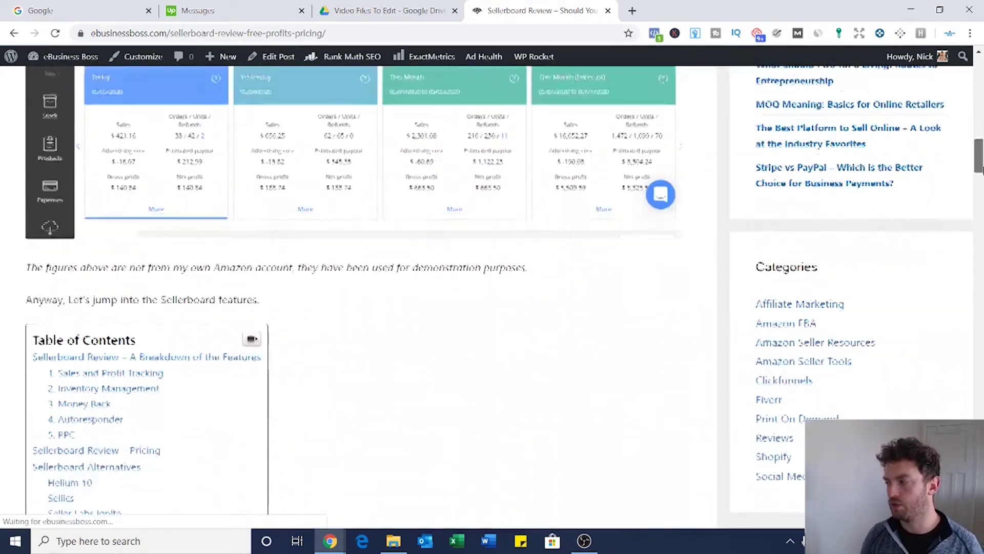
scroll(359, 307, "down", 3)
scroll(359, 308, "down", 6)
scroll(359, 308, "down", 3)
left_click_drag(977, 197, 978, 388)
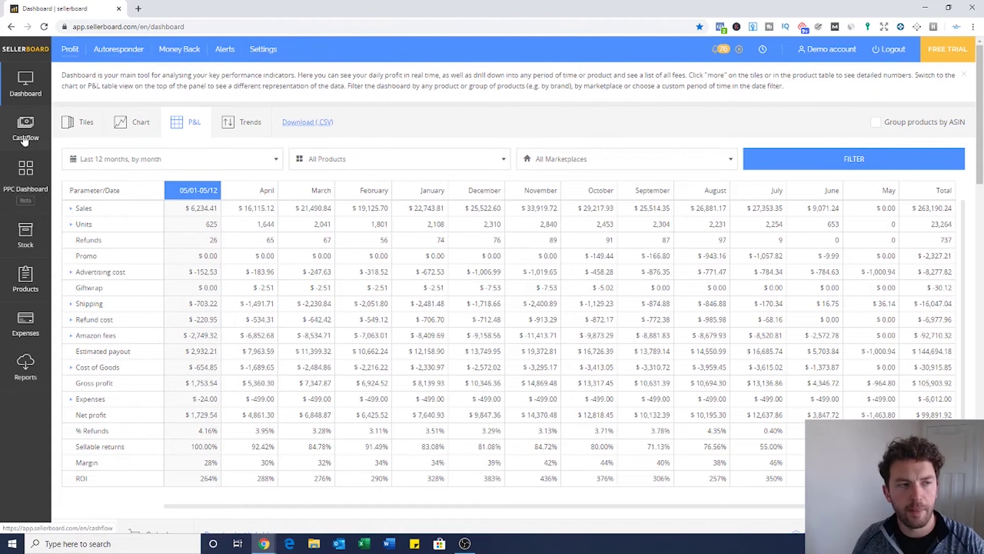
Open the Cashflow page from the left sidebar
left_click(25, 138)
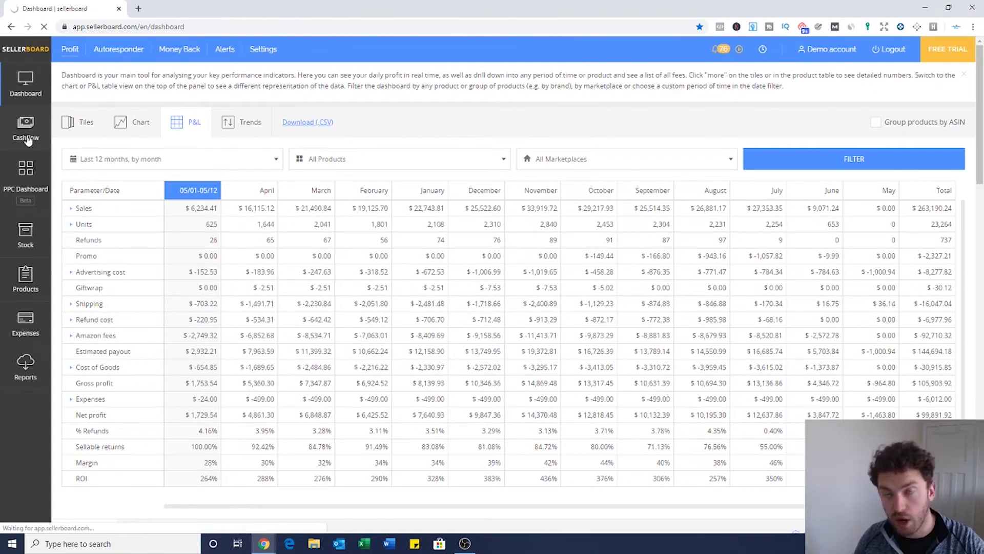